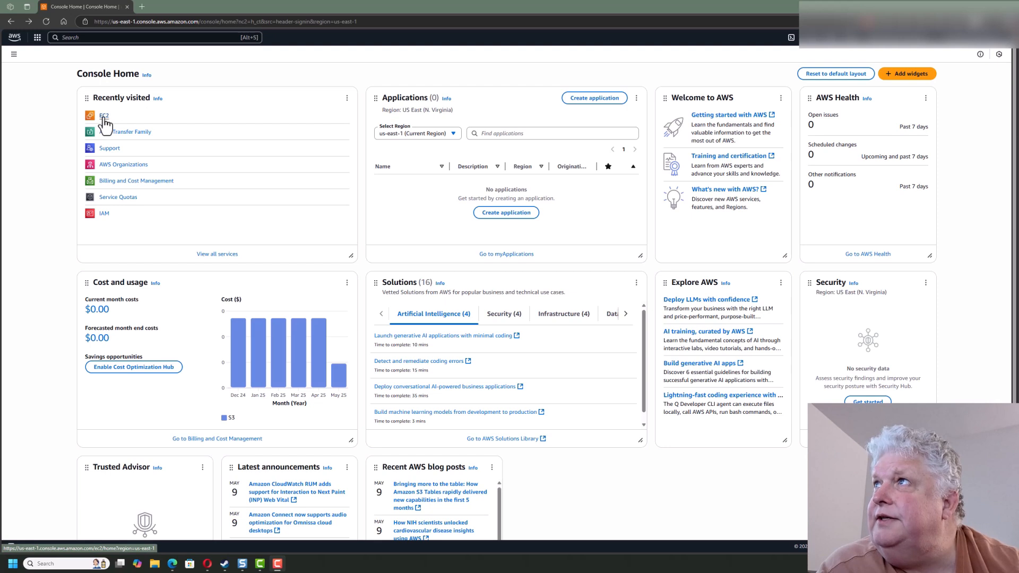
# Search the console for ec2, open the EC2 dashboard, and start launching a new instance
pyautogui.click(104, 38)
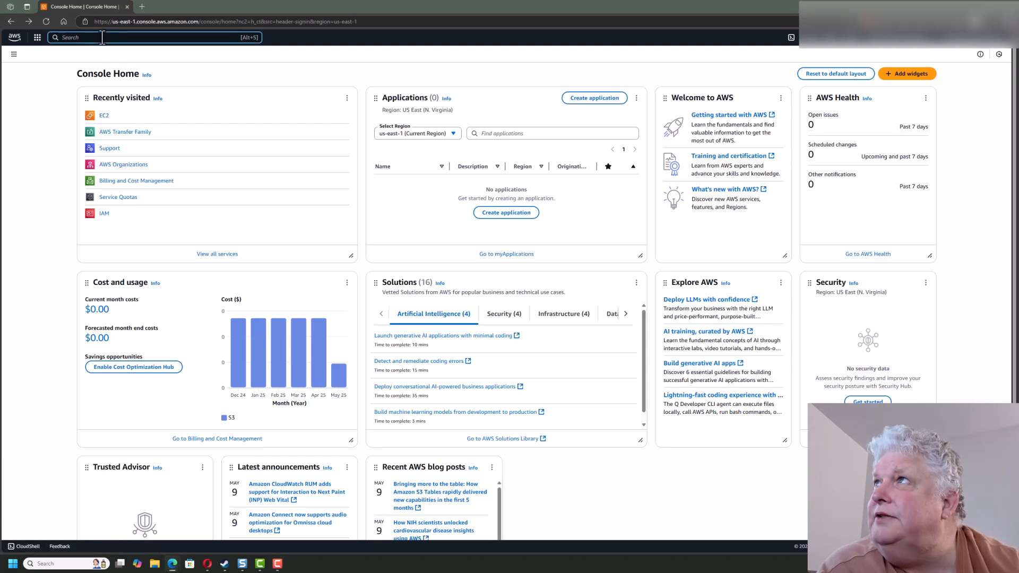
pyautogui.write('ec2')
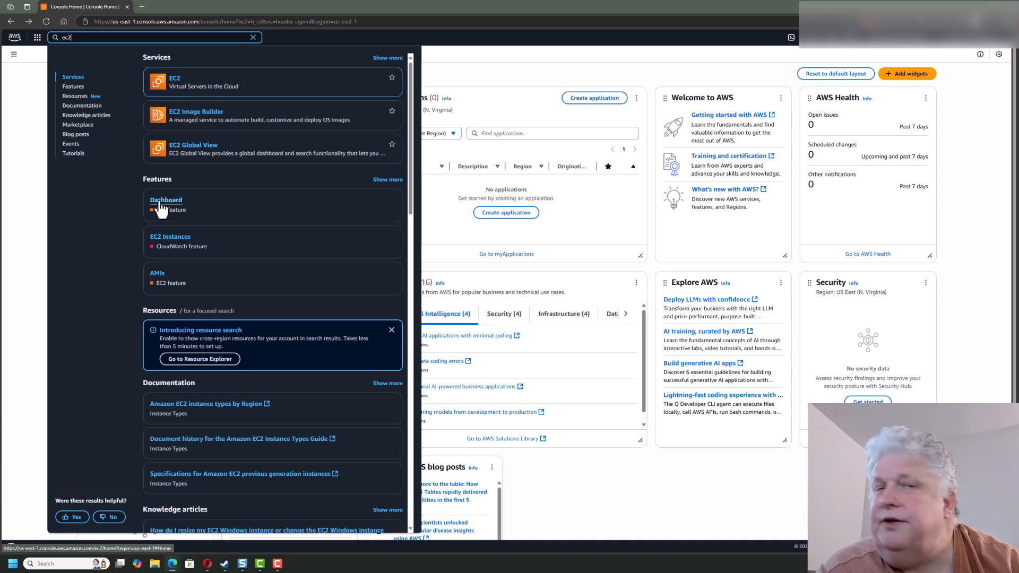
pyautogui.click(166, 202)
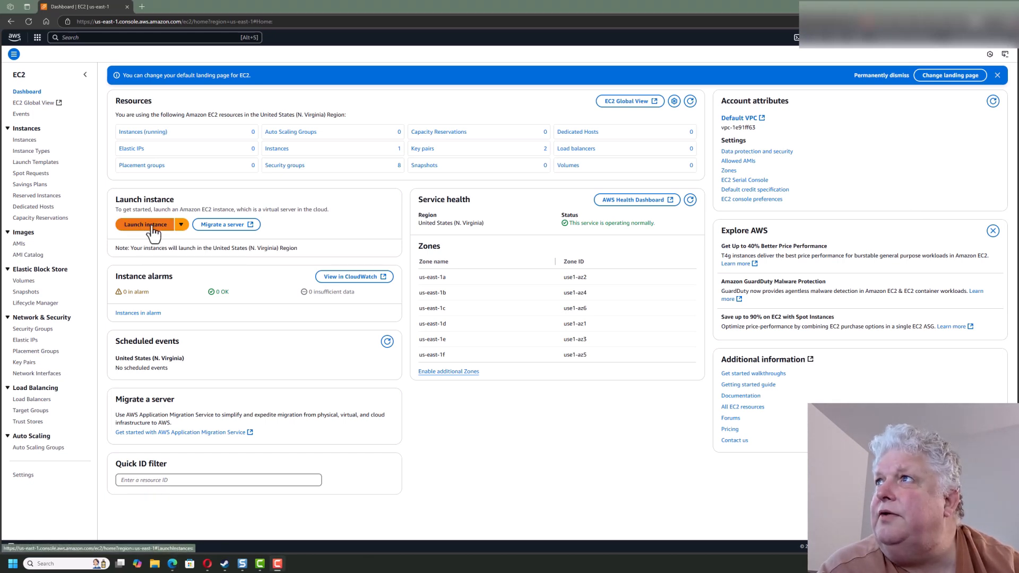
pyautogui.click(127, 226)
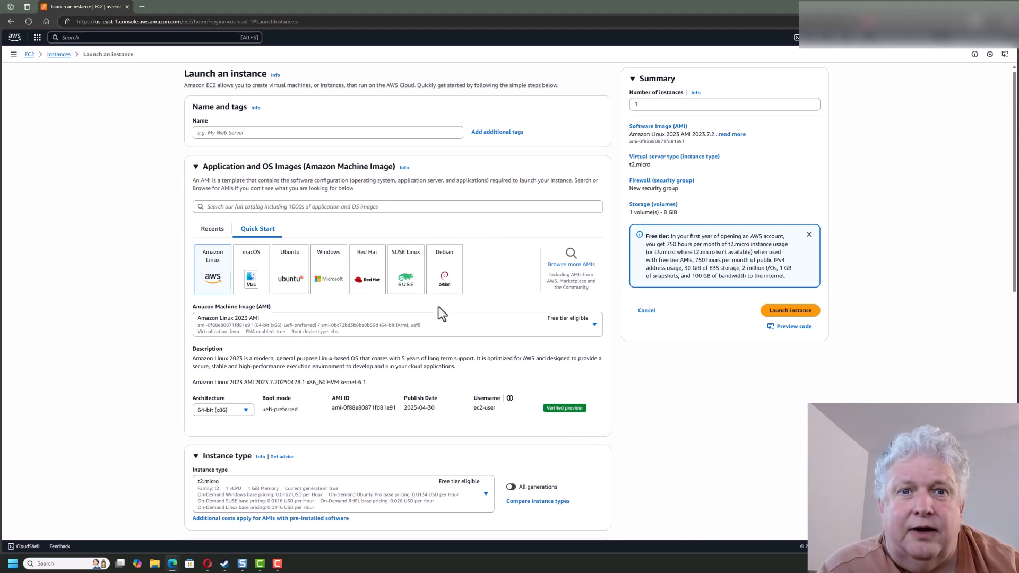
# Name the new instance "Demo 2 5-12"
pyautogui.click(238, 133)
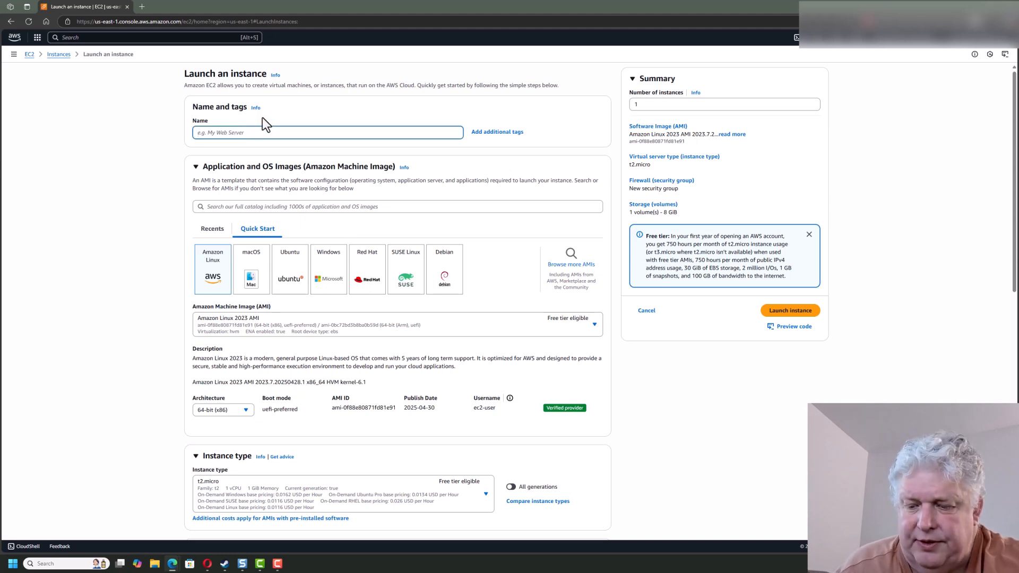
pyautogui.write('Demo')
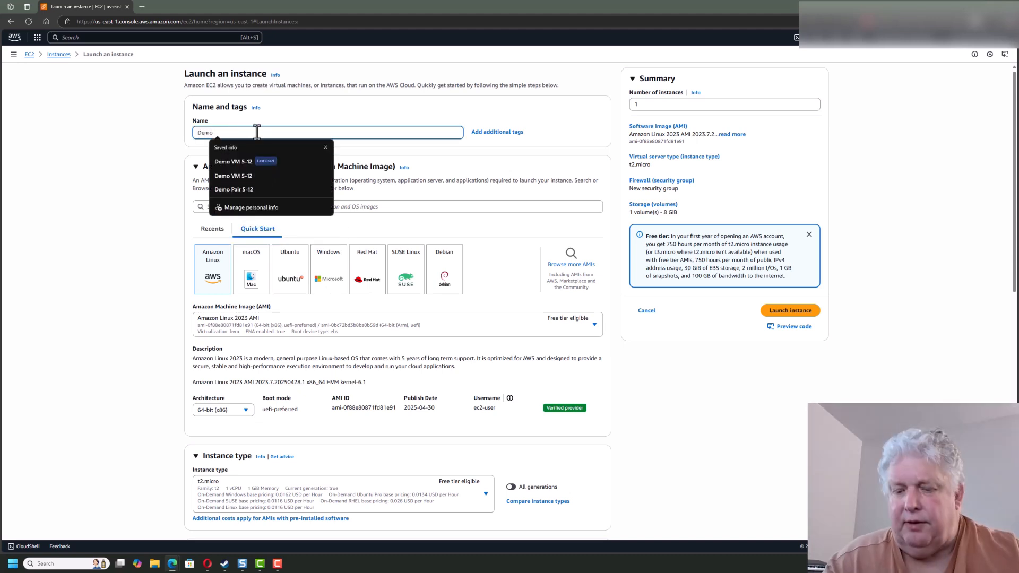
pyautogui.write(' 2 5-12')
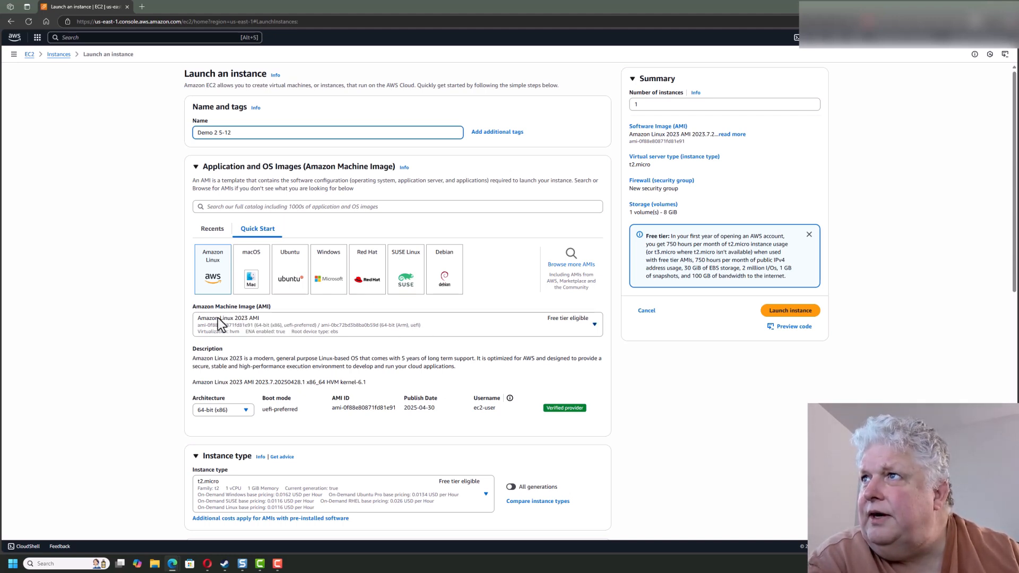
# Create a new RSA key pair named Demo2-5-12 for the instance, with a .pem private key file
pyautogui.scroll(-3, 428, 416)
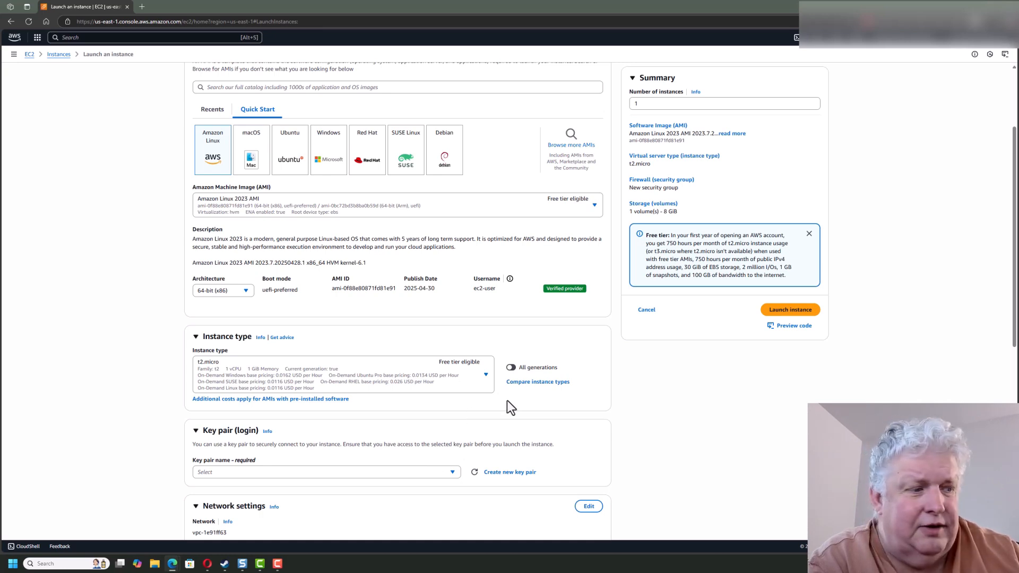
pyautogui.scroll(-2, 445, 423)
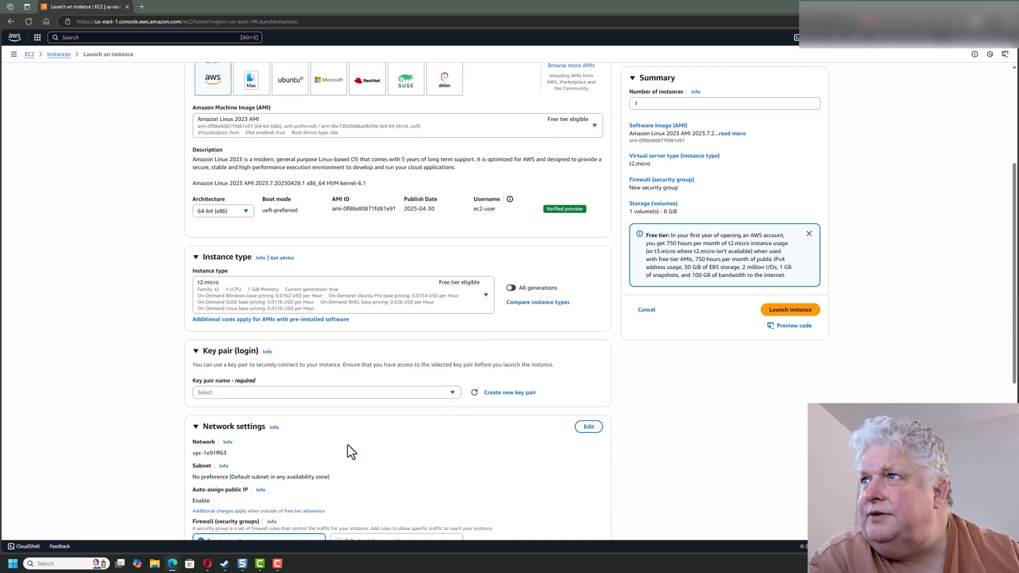
pyautogui.click(513, 392)
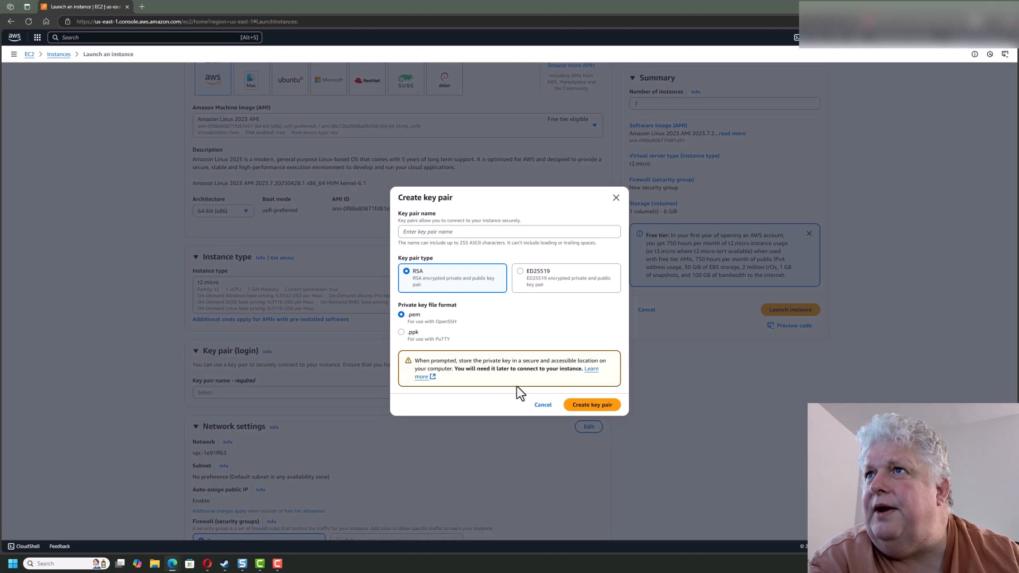
pyautogui.click(446, 235)
pyautogui.write('Demo')
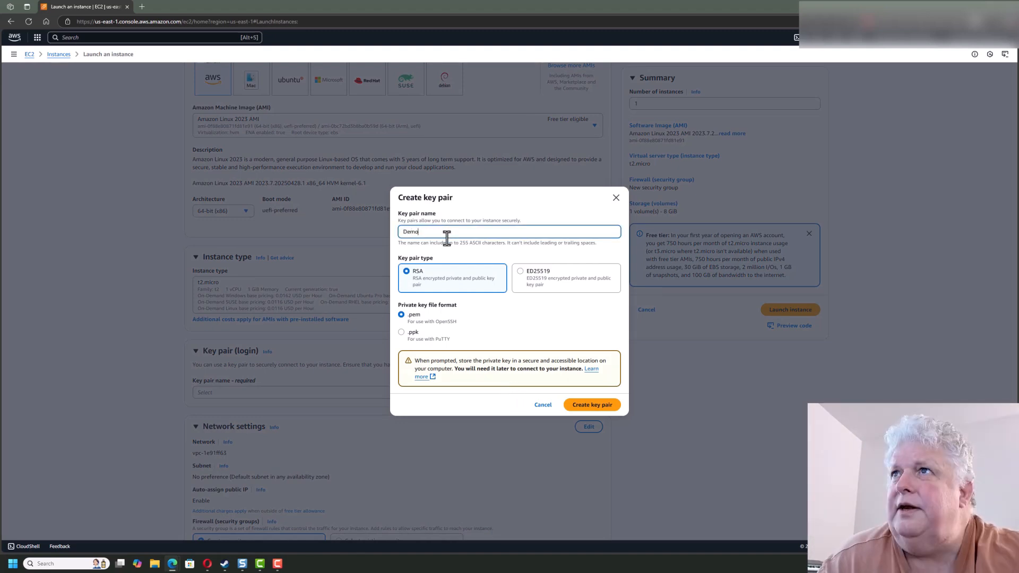
pyautogui.write(' k')
pyautogui.press('BackSpace')
pyautogui.press('BackSpace')
pyautogui.write('2-5')
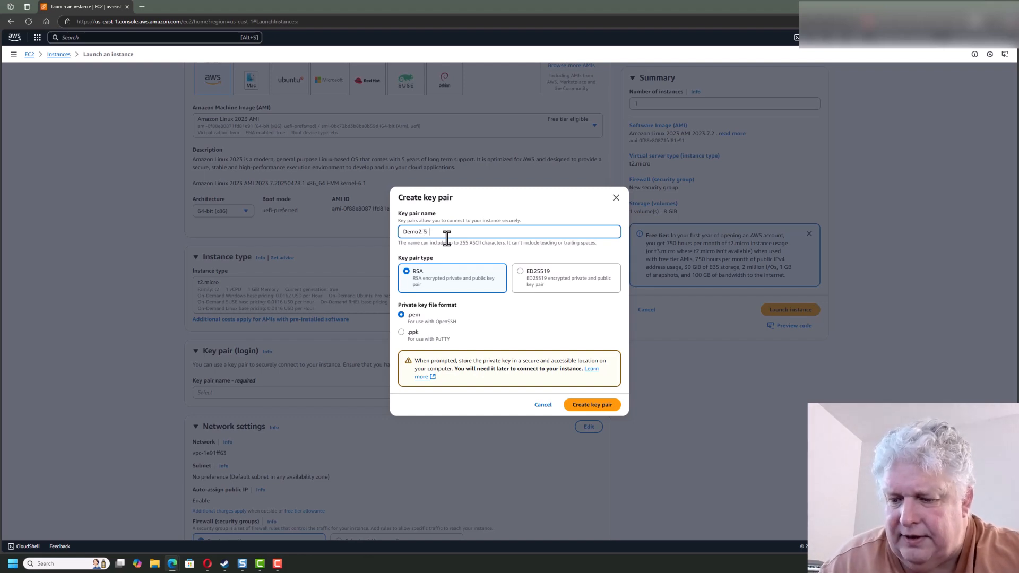
pyautogui.write('-12')
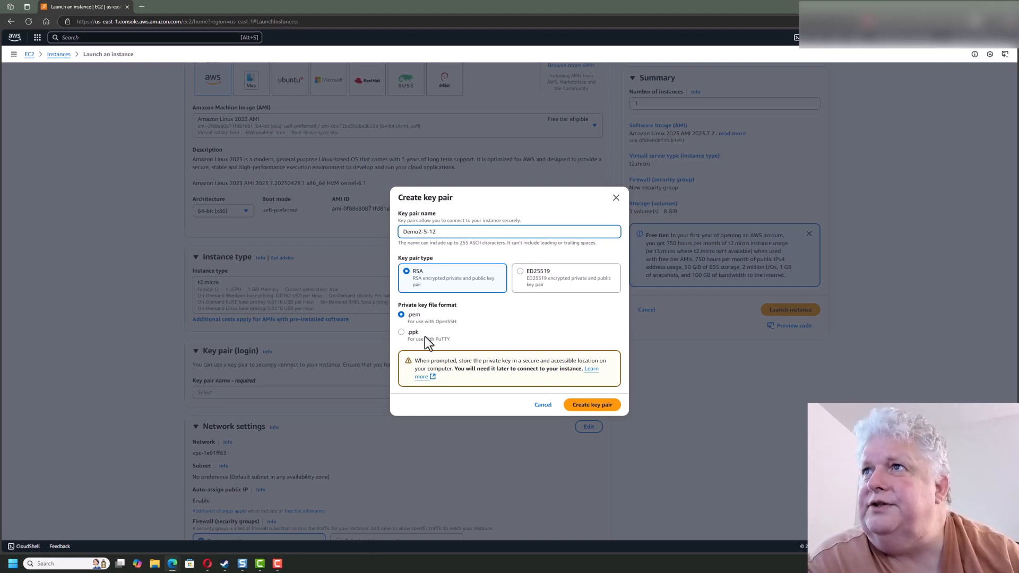
pyautogui.click(593, 407)
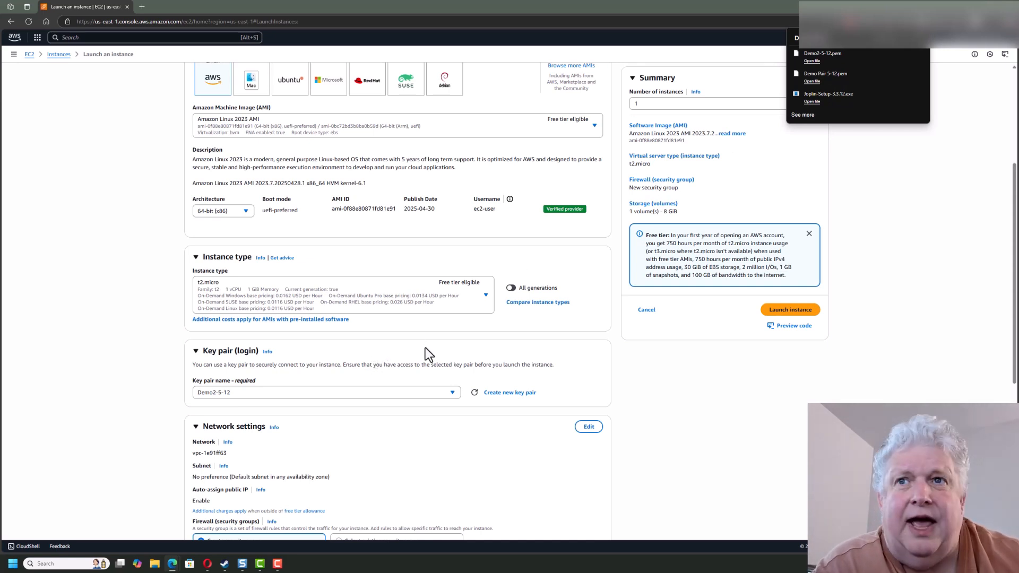
# Allow HTTPS and HTTP traffic from the internet in the new security group's network settings
pyautogui.scroll(-1, 386, 346)
pyautogui.scroll(-4, 387, 353)
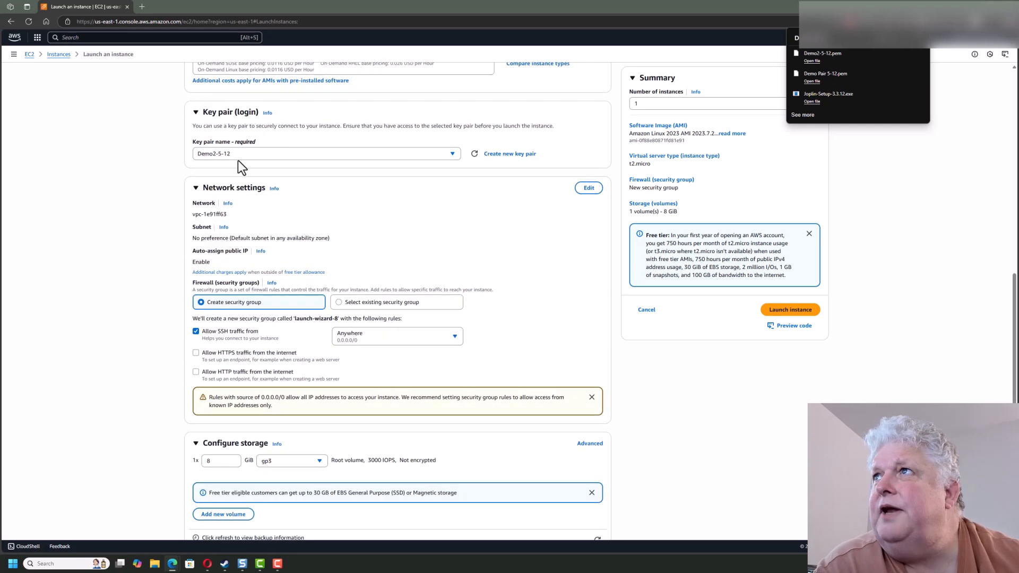
pyautogui.scroll(-2, 578, 308)
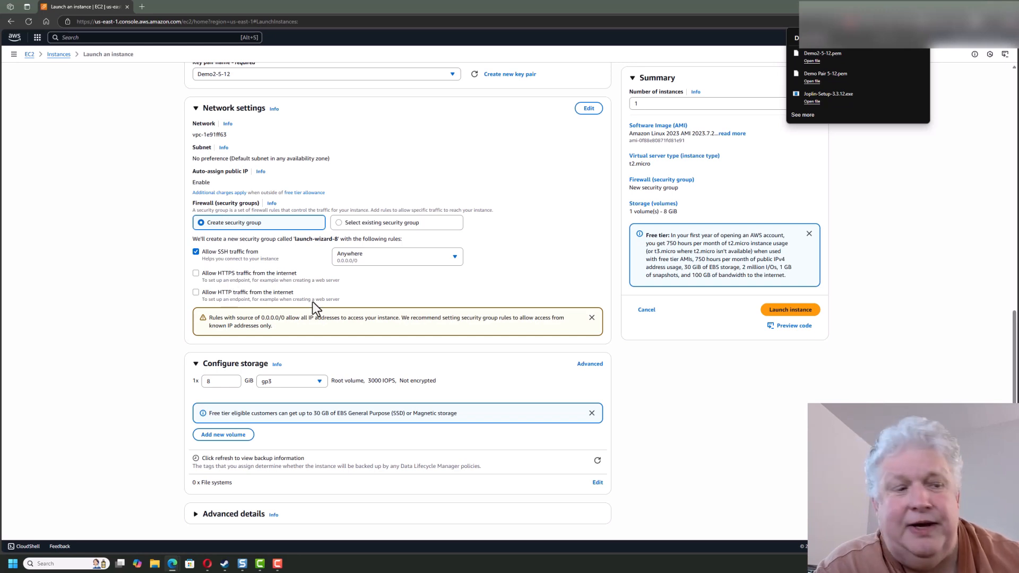
pyautogui.click(196, 273)
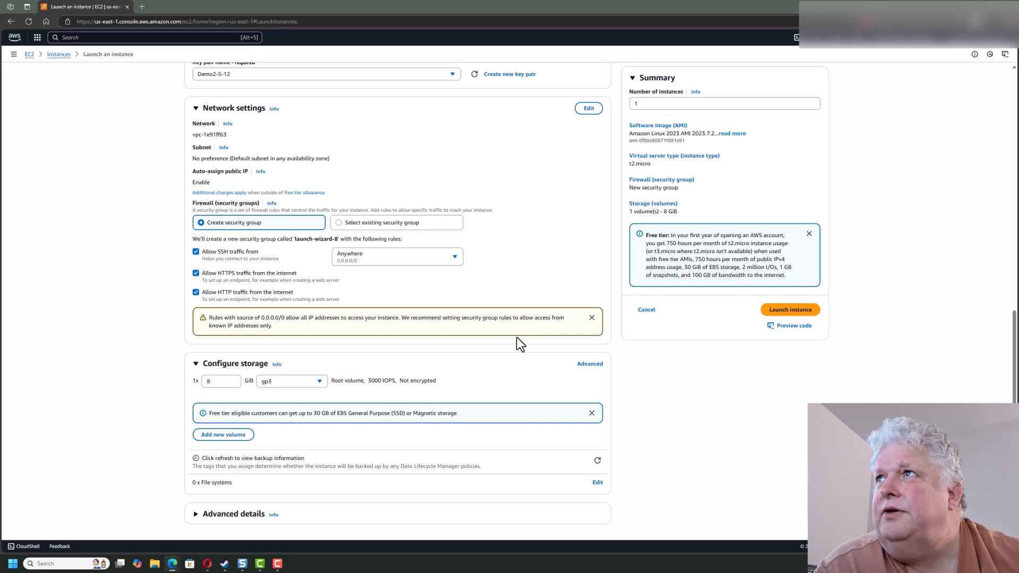
# Review the instance configuration and launch the instance
pyautogui.scroll(4, 517, 337)
pyautogui.scroll(3, 514, 321)
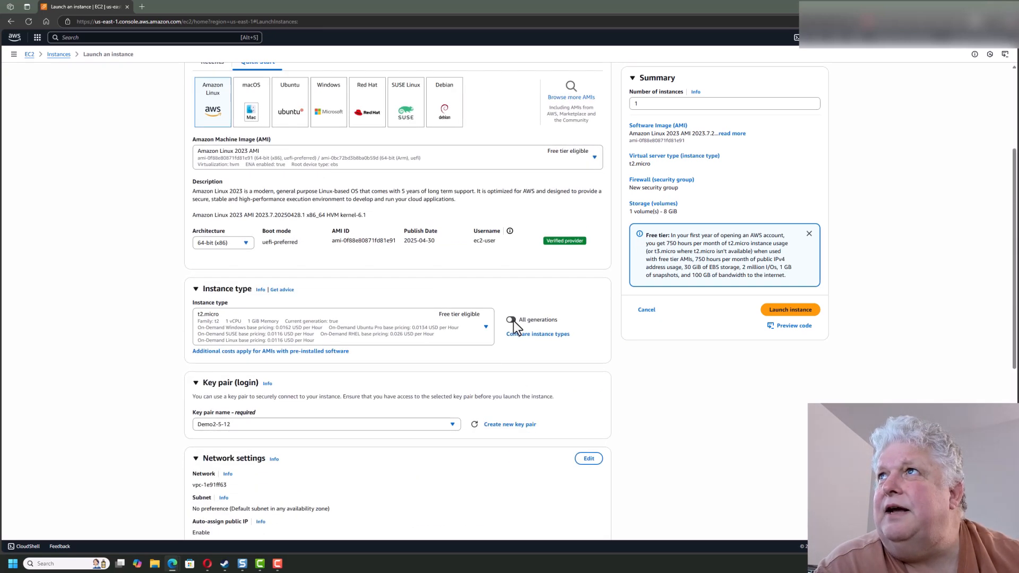
pyautogui.scroll(-6, 514, 321)
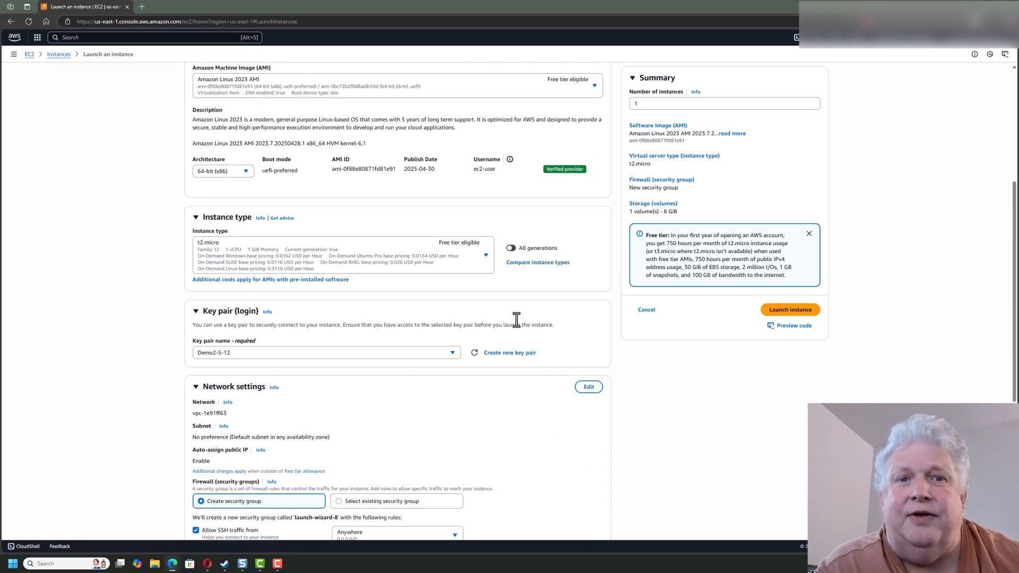
pyautogui.click(784, 312)
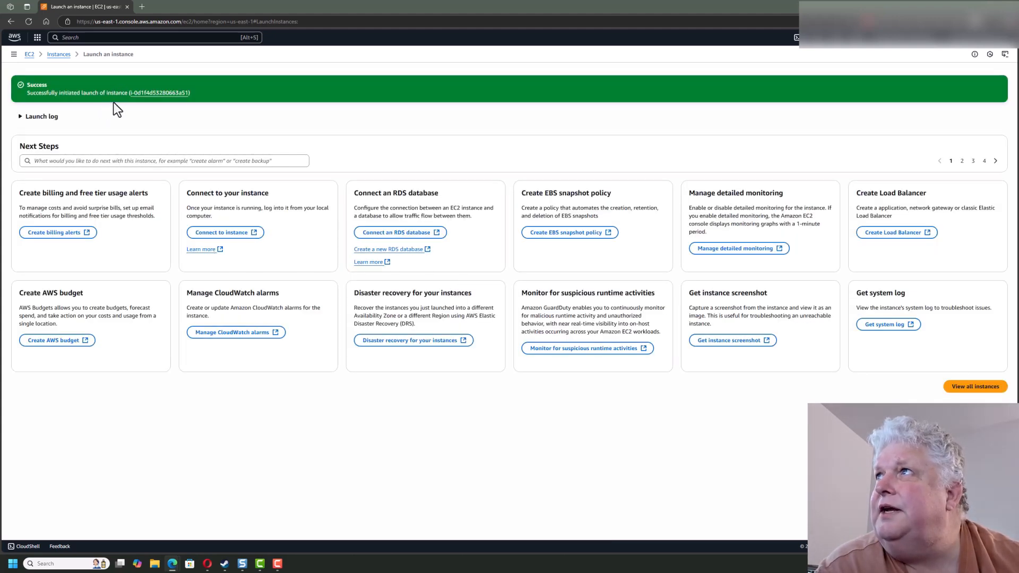
# Find the launched instance in the instances list, view its details page, and return to the list
pyautogui.click(160, 94)
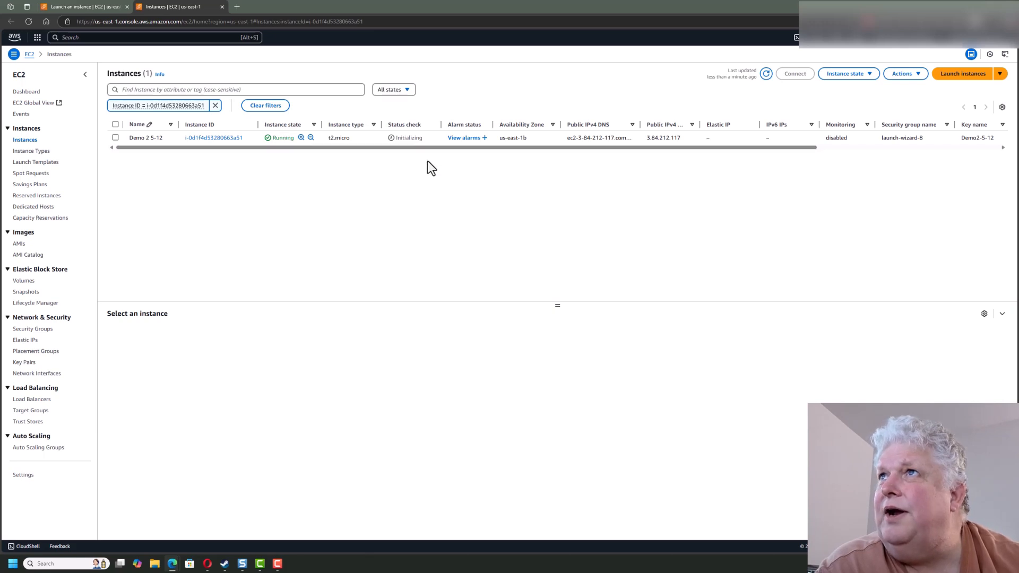
pyautogui.click(210, 140)
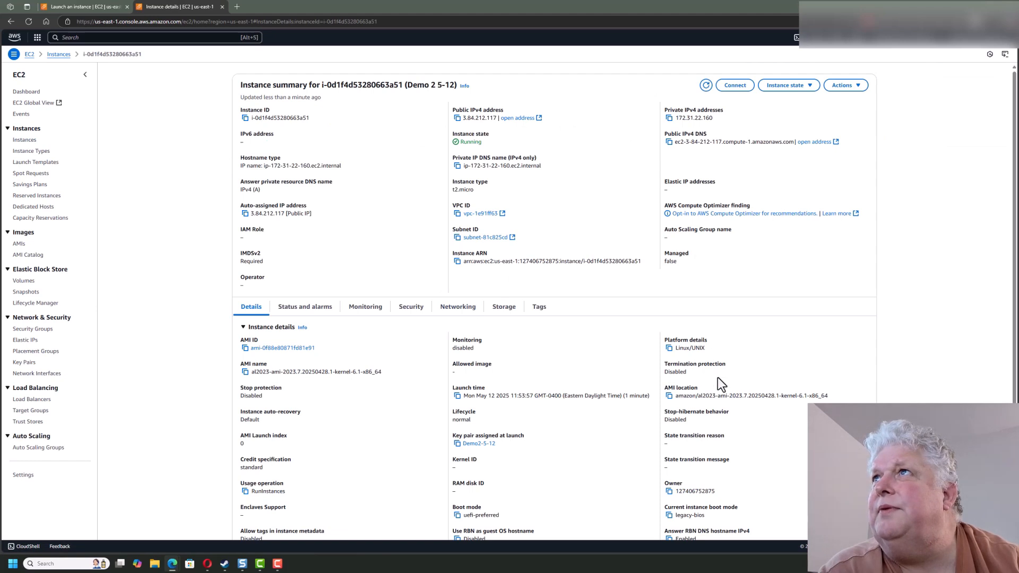
pyautogui.hotkey('alt', 'Left')
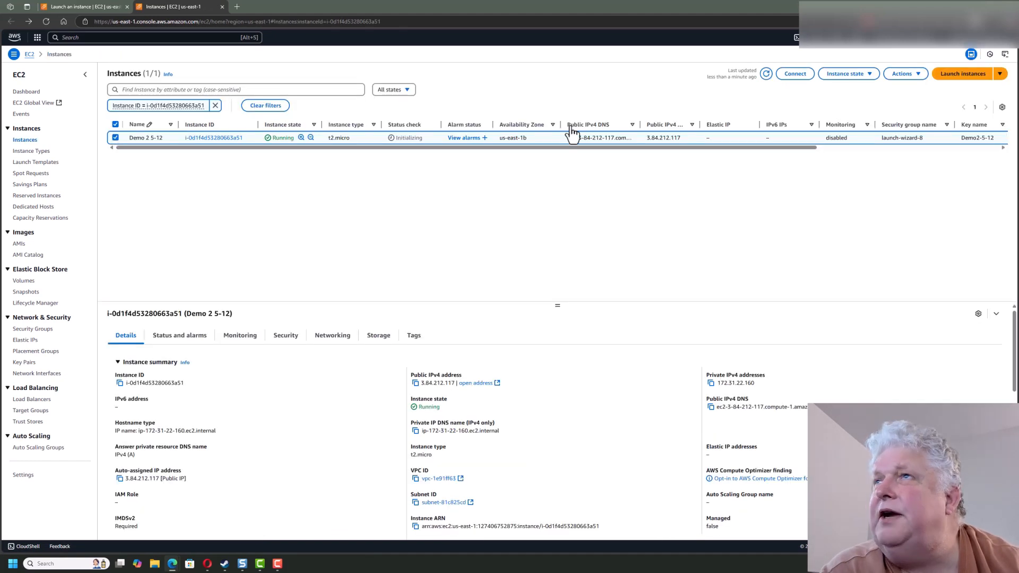
# Connect to the Demo 2 5-12 instance using EC2 Instance Connect as ec2-user, and run pwd in its terminal
pyautogui.click(795, 75)
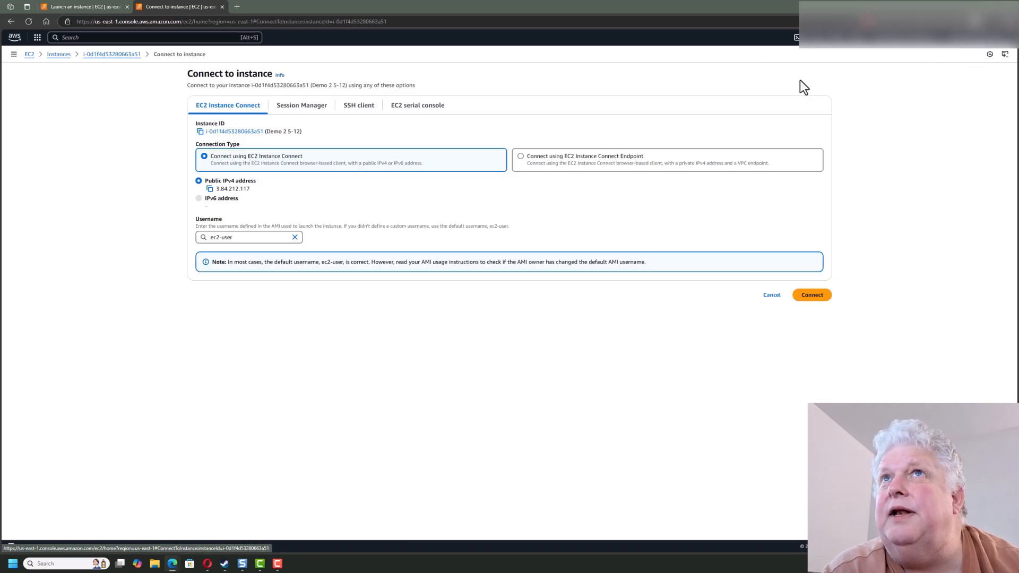
pyautogui.click(812, 294)
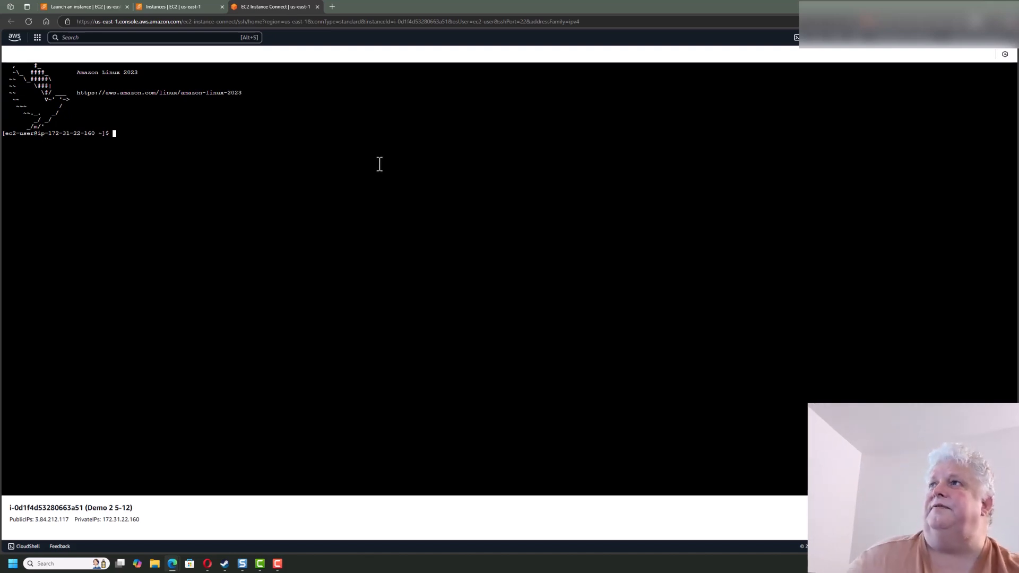
pyautogui.write('pwd')
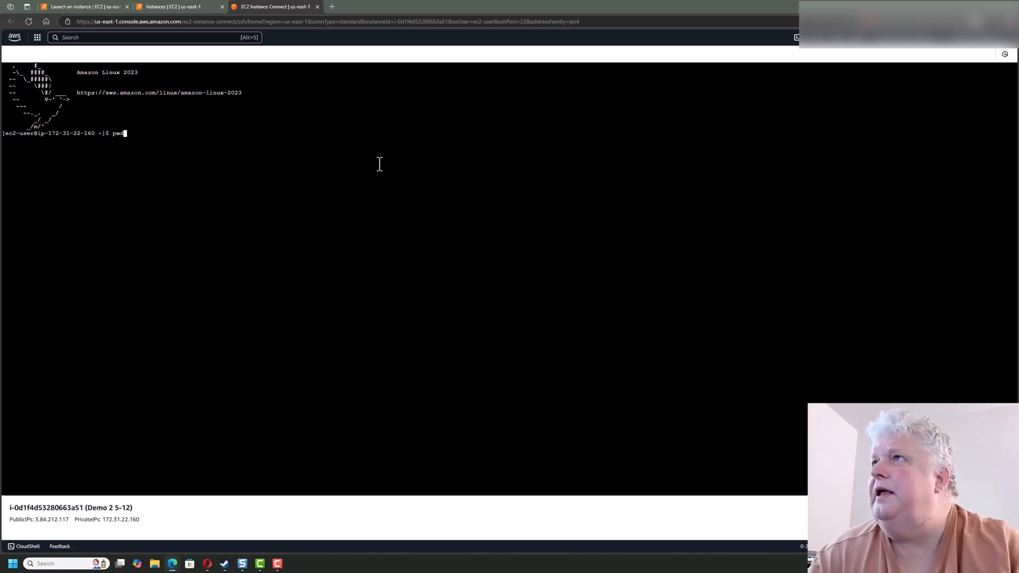
pyautogui.press('Return')
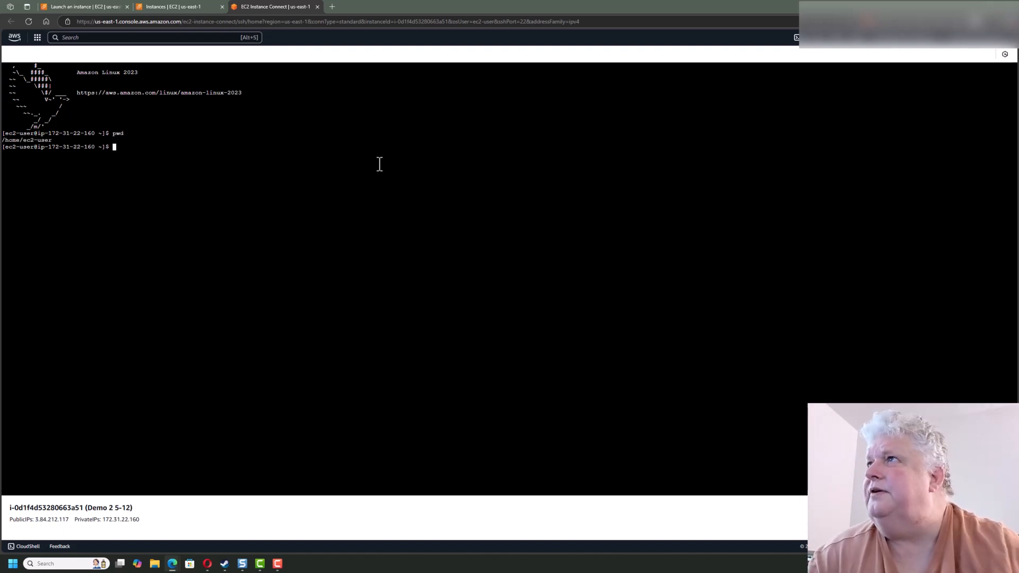